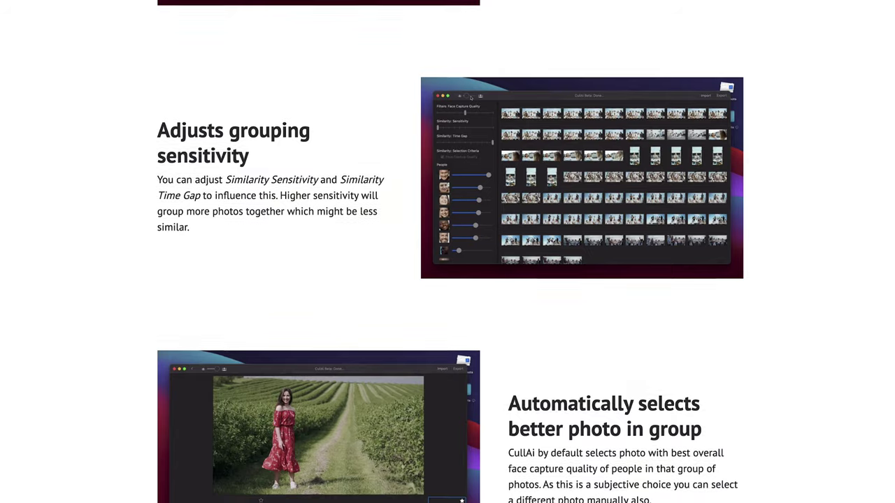
Step: Place CullAi and Finder side by side and open the Demo 2 - Two Models folder
scroll(447, 251, down, 5)
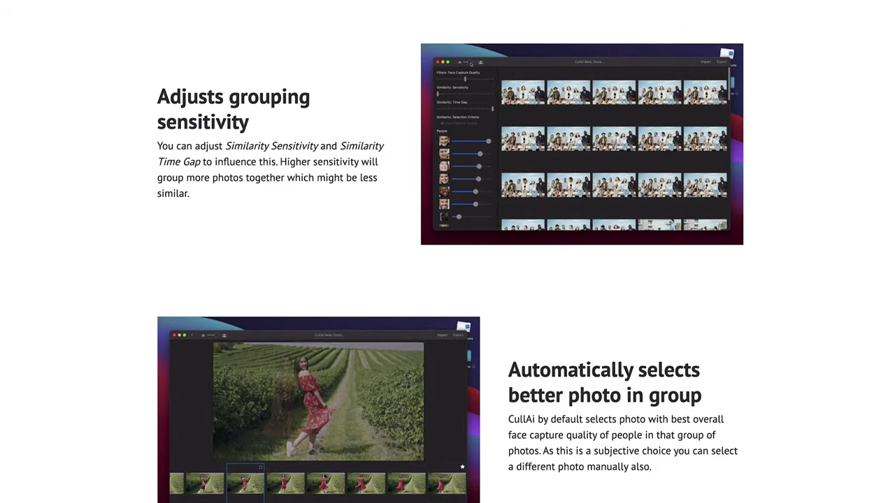
scroll(448, 251, down, 4)
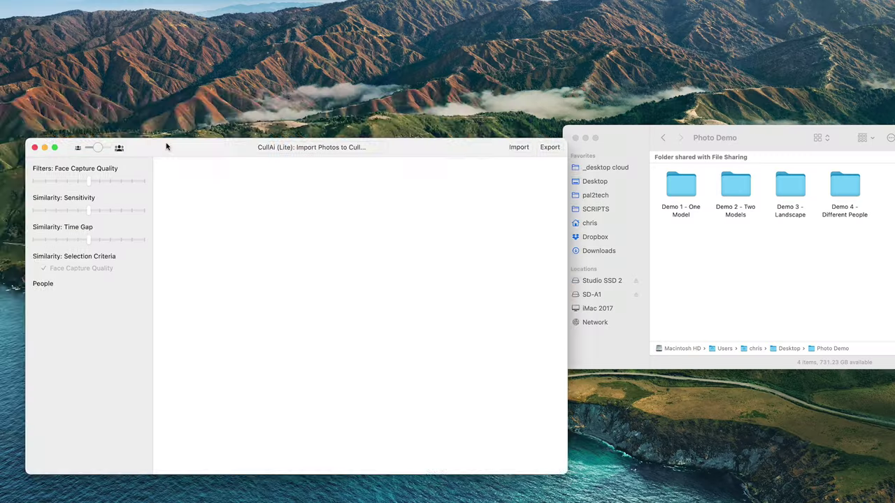
mouse_move(165, 144)
mouse_down()
mouse_move(135, 110)
mouse_move(167, 130)
mouse_up()
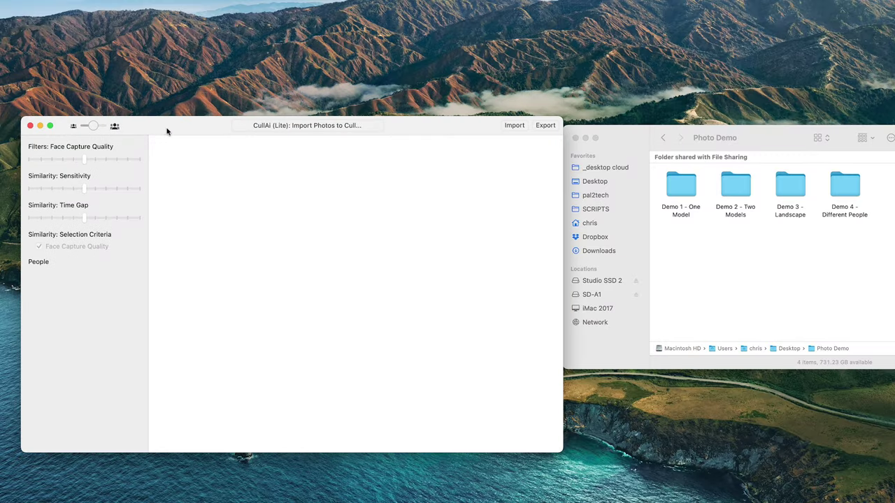
drag(450, 125, 424, 123)
click(745, 137)
drag(745, 137, 726, 133)
click(714, 180)
double_click(718, 183)
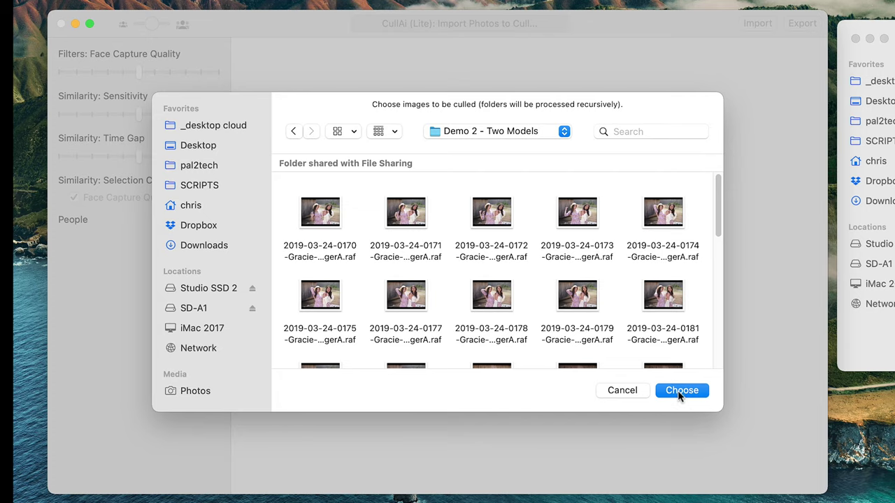
Step: Confirm the import of the Demo 2 photos into CullAi for analysis
click(679, 395)
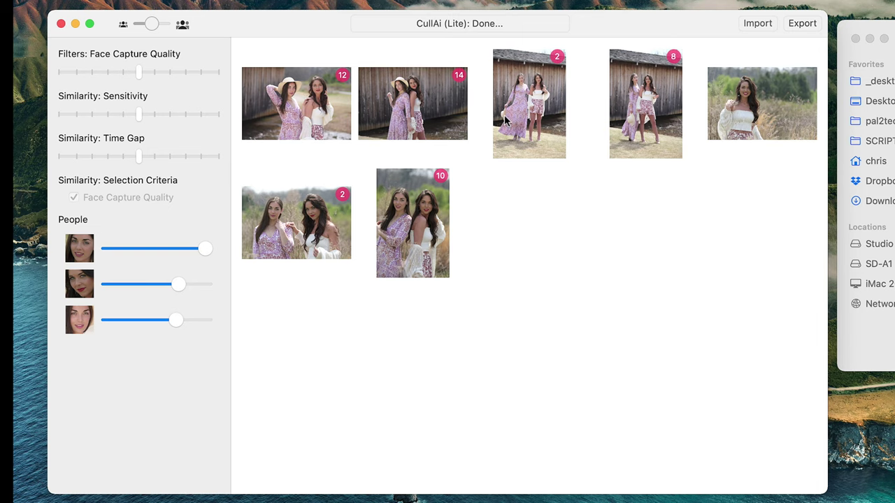
click(414, 109)
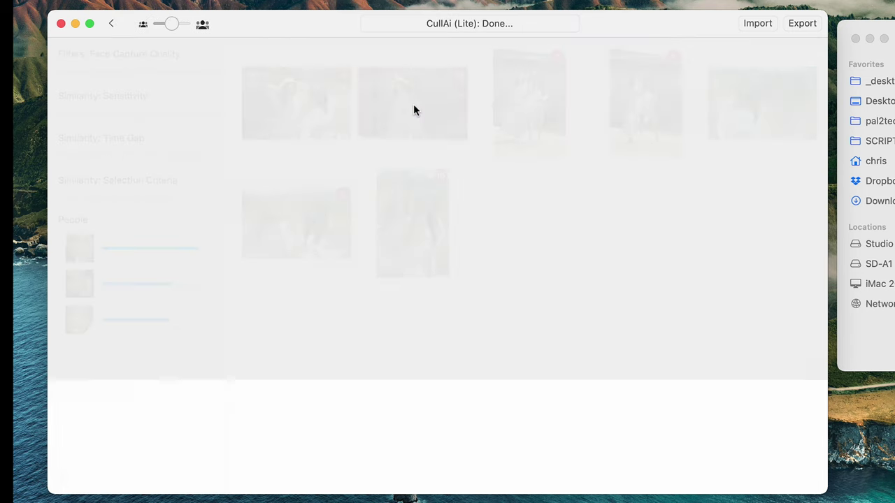
drag(593, 489, 774, 487)
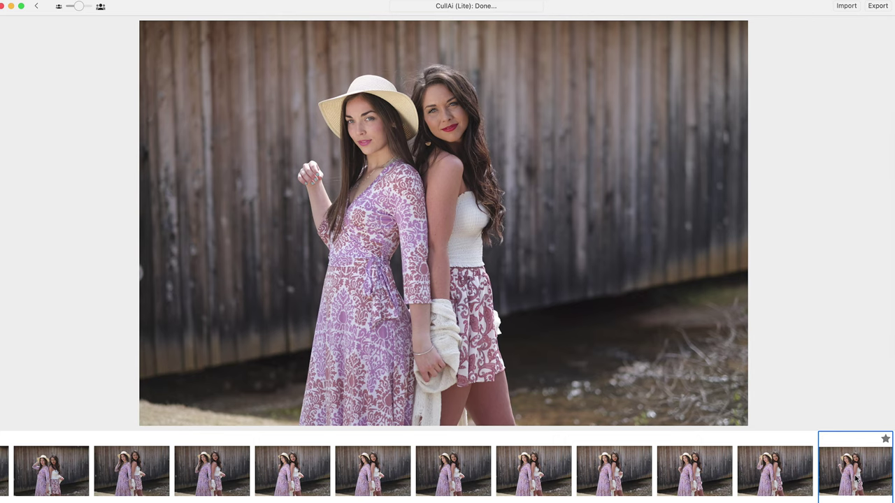
key(Left)
key(Right)
key(Down)
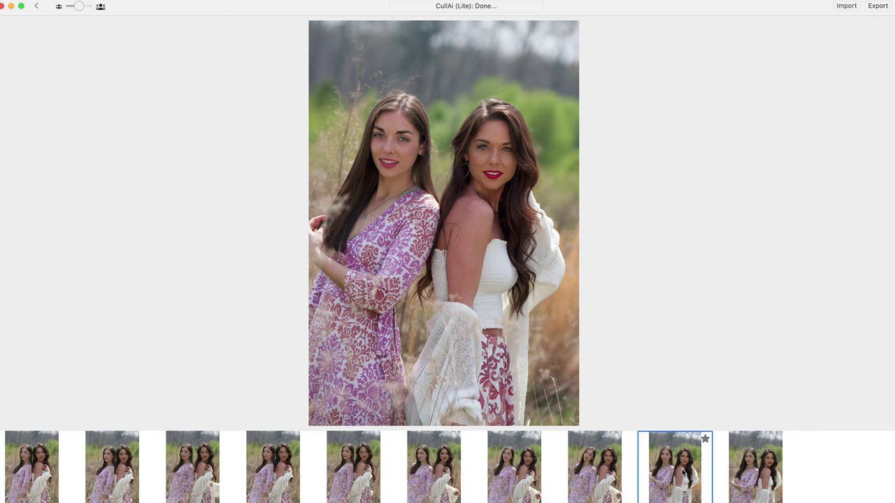
key(Left)
key(Left)
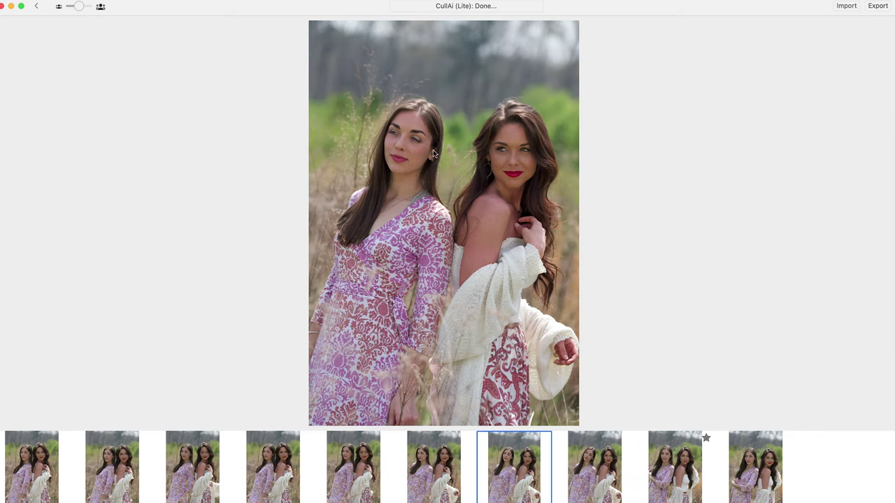
click(678, 473)
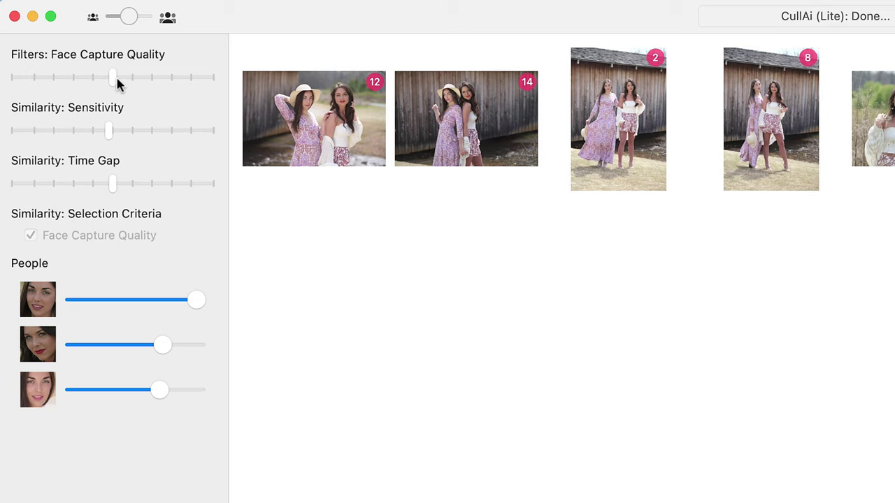
Step: Push the Face Capture Quality and Similarity Sensitivity sliders to their right ends
drag(114, 83, 210, 82)
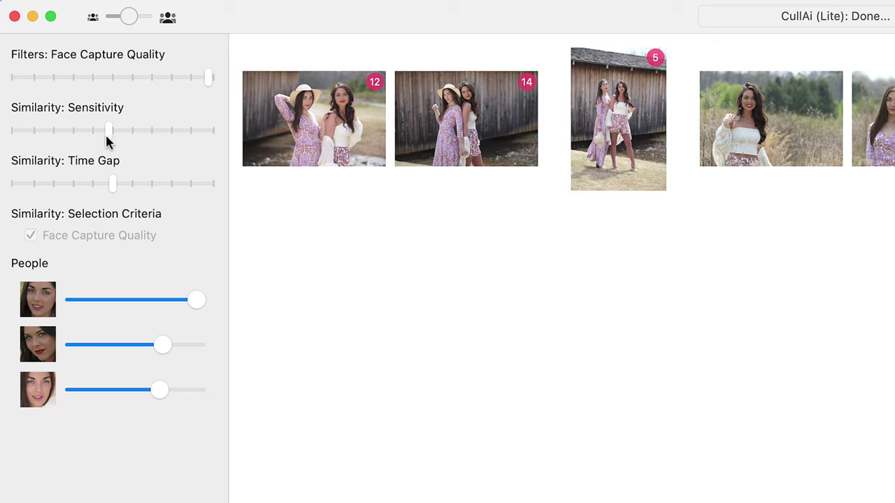
drag(108, 139, 212, 142)
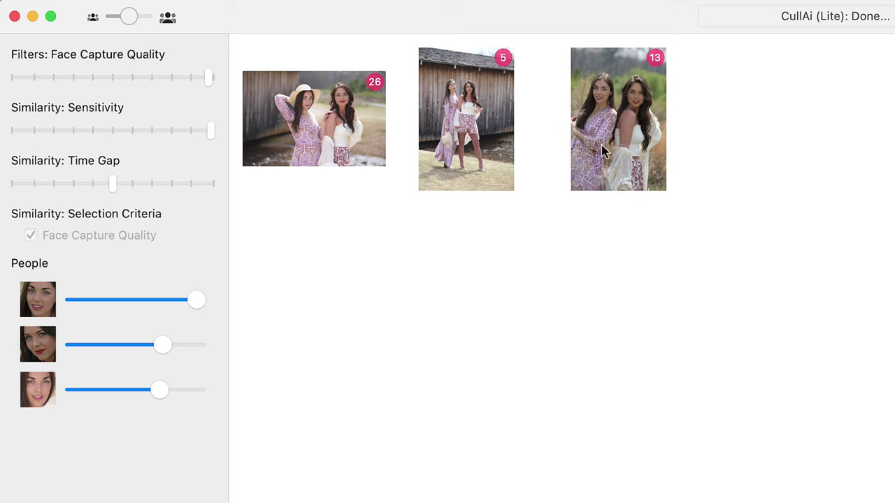
Step: Open the five-photo barn group and step back to its first photo
double_click(477, 140)
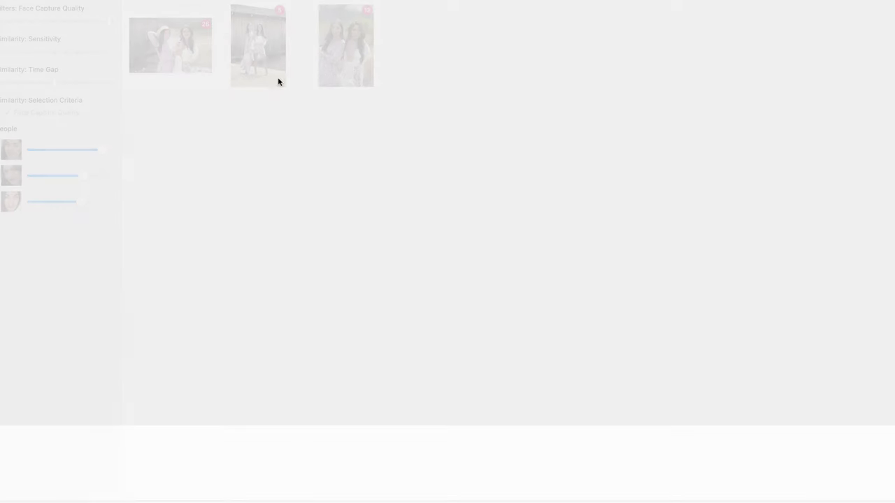
key(Left)
key(Left)
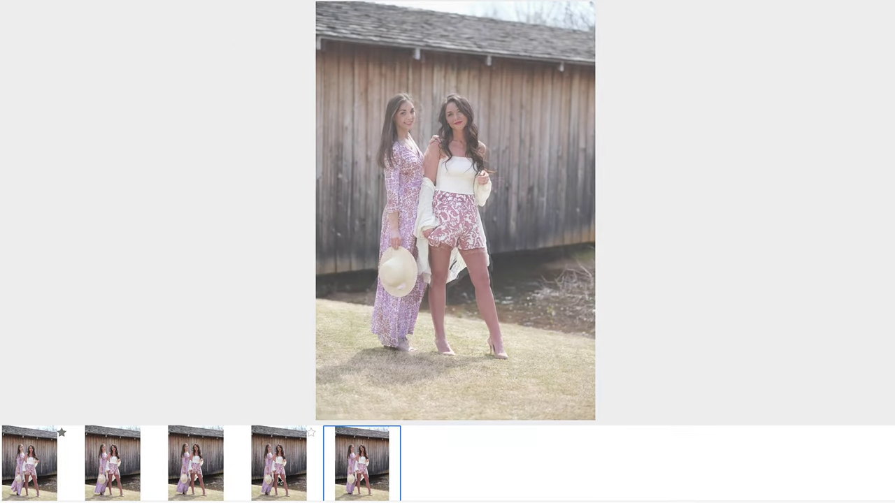
key(Left)
key(Left)
key(Left)
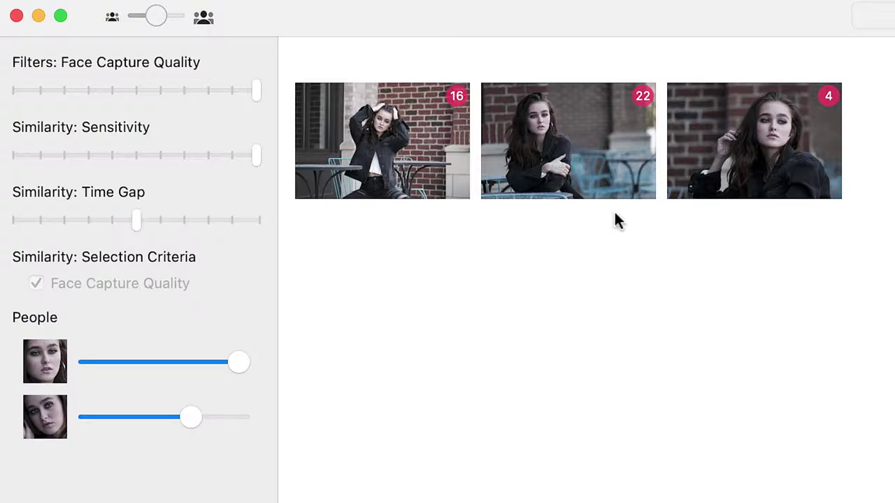
Step: Browse the 22-photo group, then return to the 16/22/4 group grid
click(549, 154)
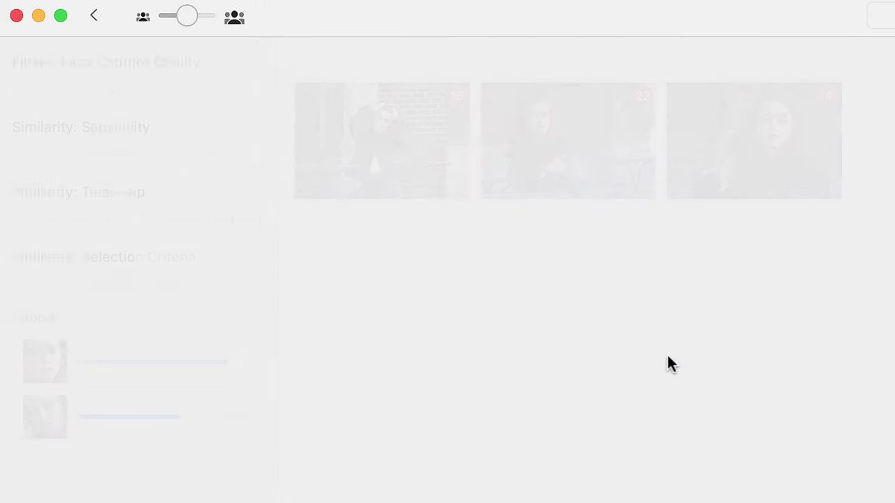
scroll(447, 468, right, 10)
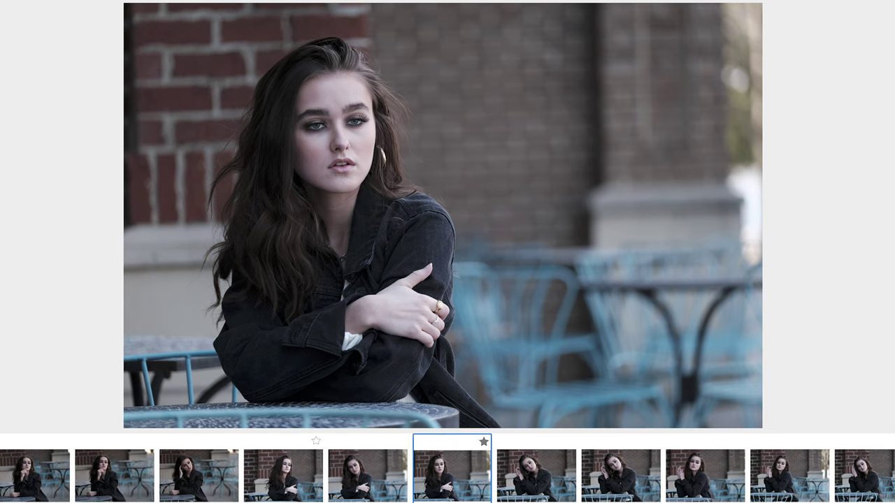
scroll(447, 468, left, 10)
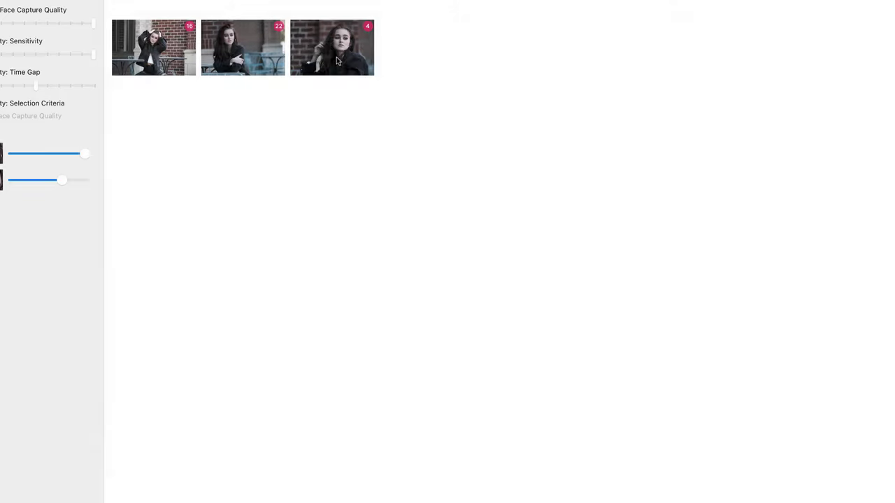
click(336, 56)
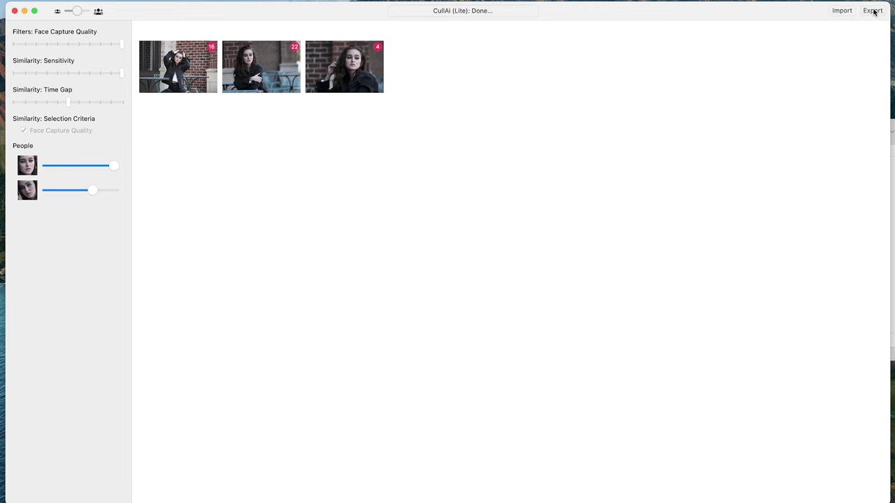
Step: Start exporting the filtered images from CullAi
click(872, 11)
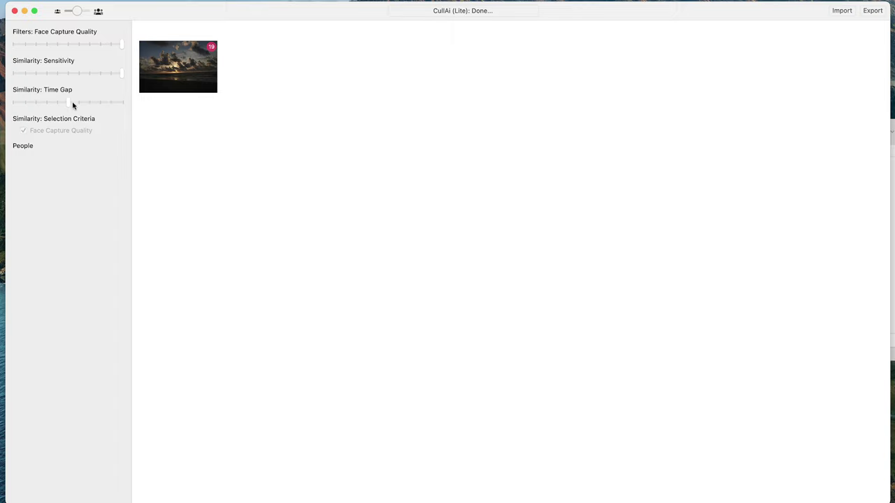
Step: Open the 19-photo sunset stack and view its second, third and fourth photos
double_click(179, 76)
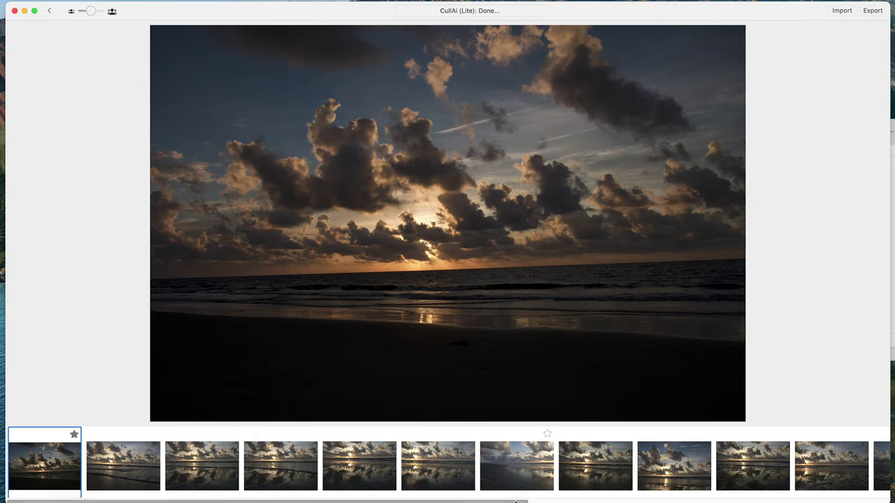
scroll(377, 447, right, 2)
scroll(209, 461, left, 3)
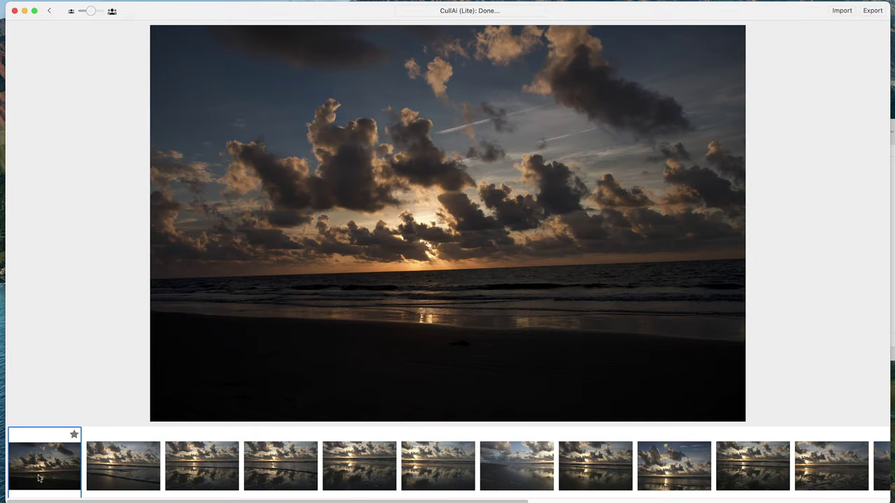
click(95, 478)
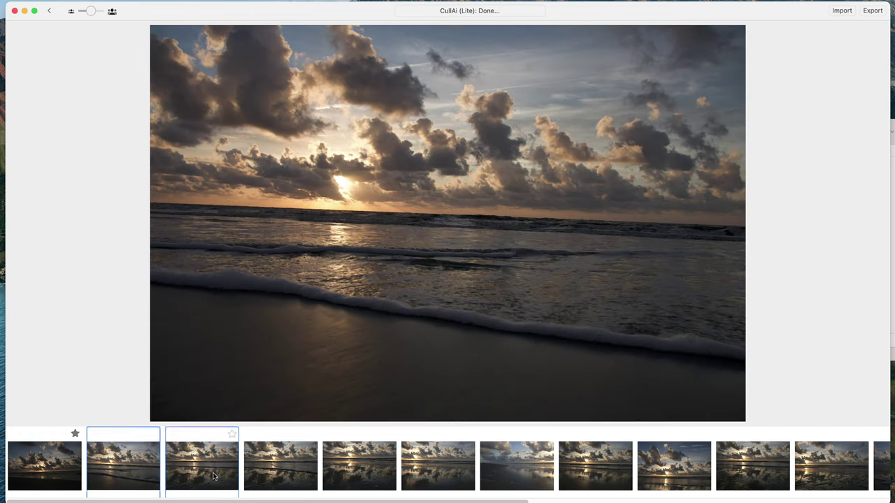
click(213, 476)
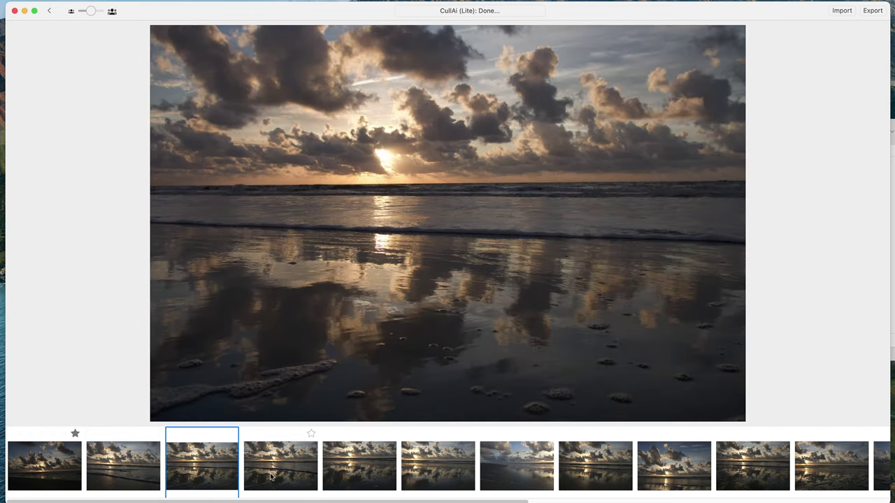
click(276, 477)
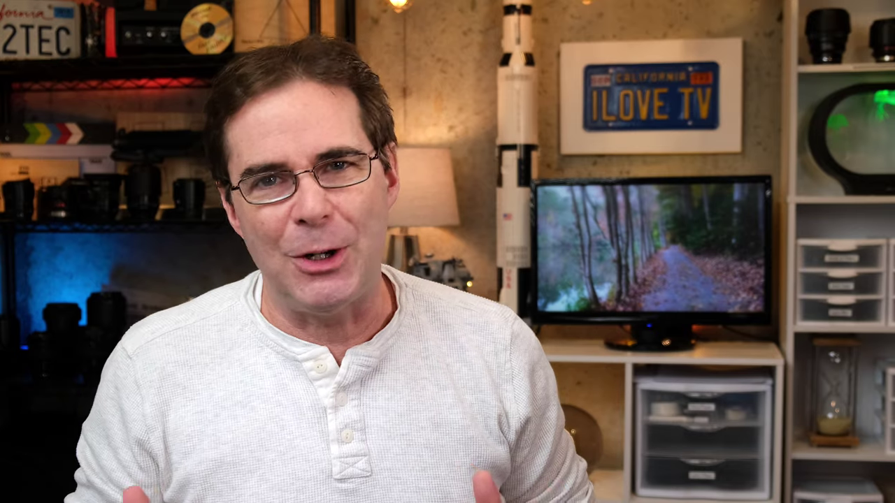
click(358, 474)
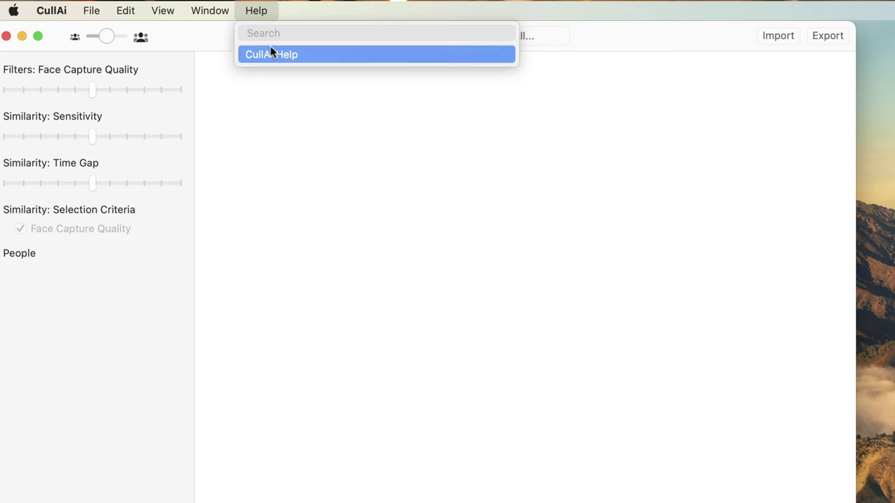
click(271, 50)
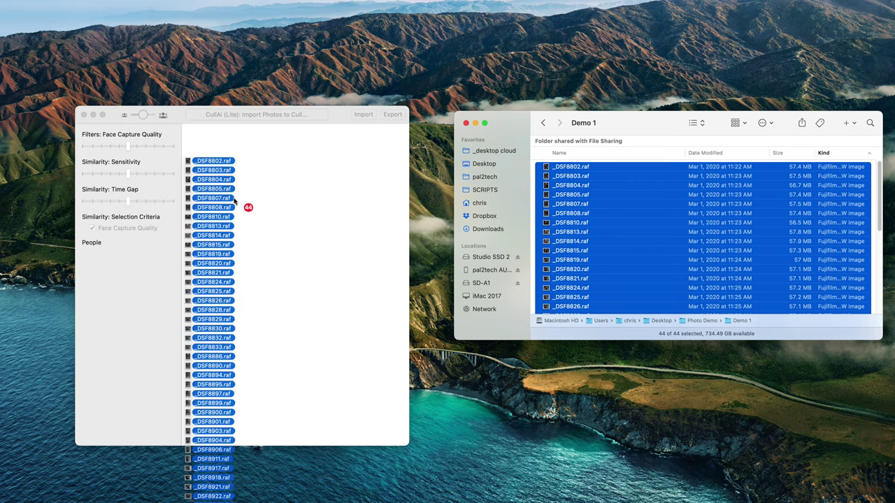
drag(244, 202, 311, 219)
drag(615, 227, 318, 222)
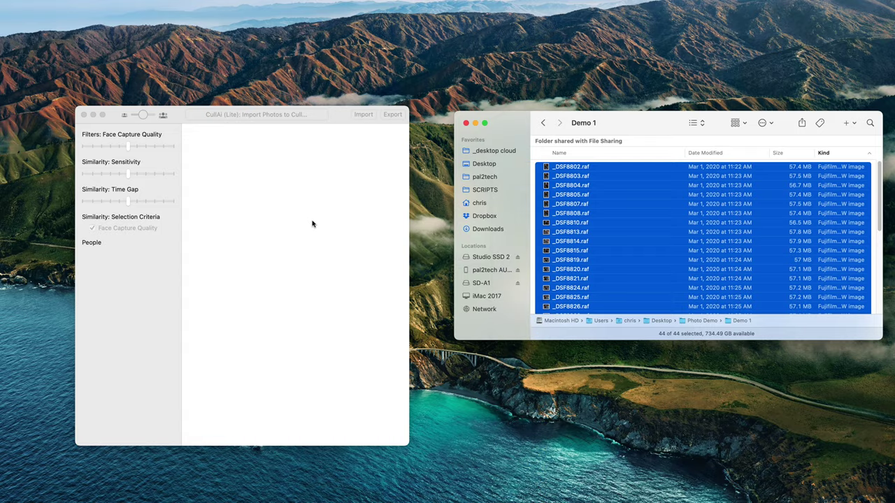